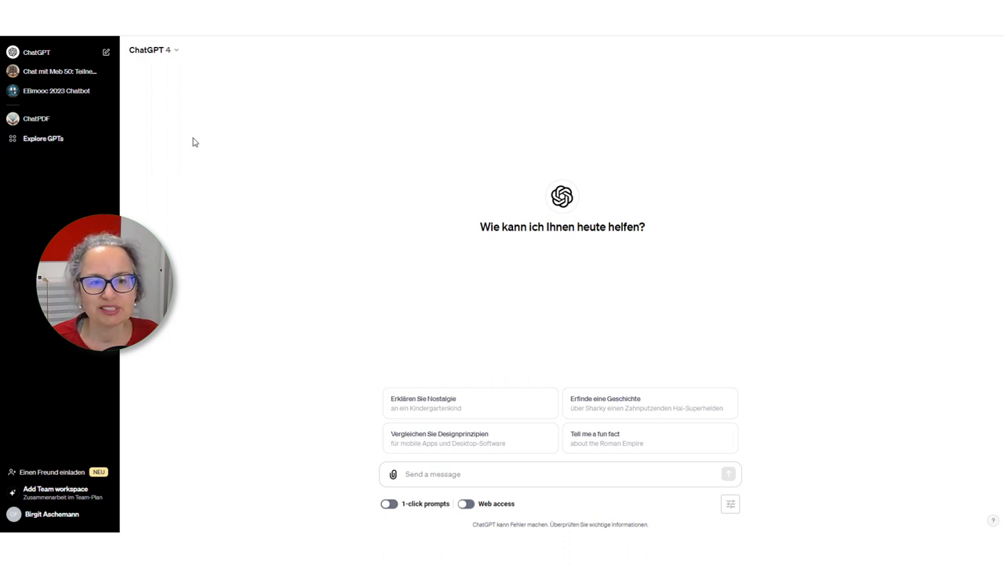
Step: Search the public GPTs for "chatpdf" and open the ChatPDF GPT by promptboom.com
left_click(41, 141)
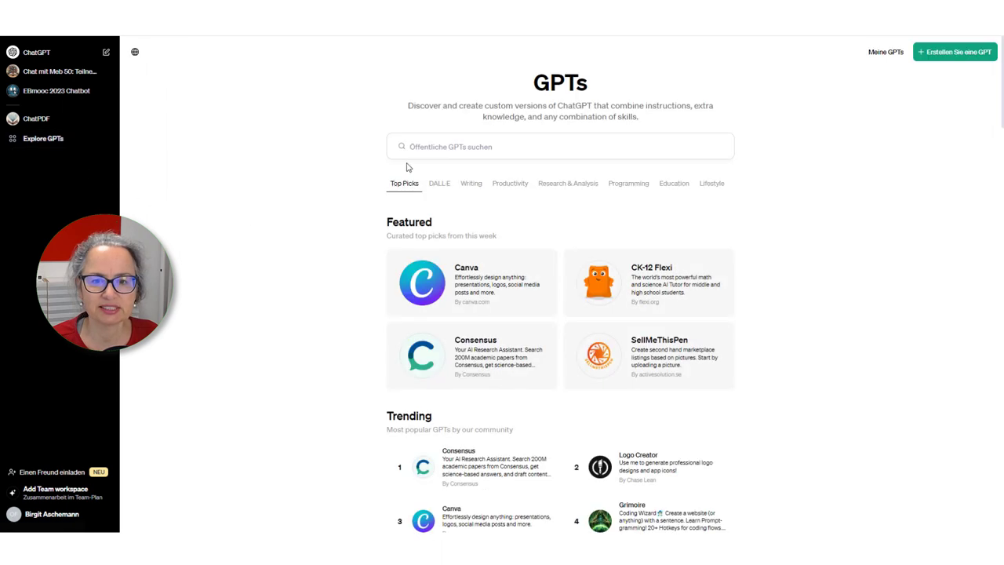
left_click(415, 146)
type("chat")
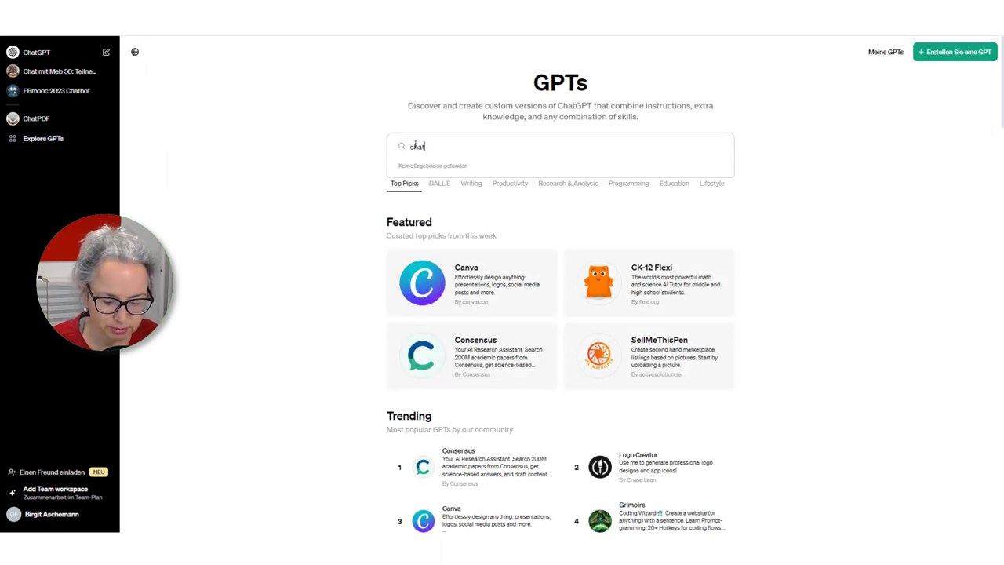
type("pdf")
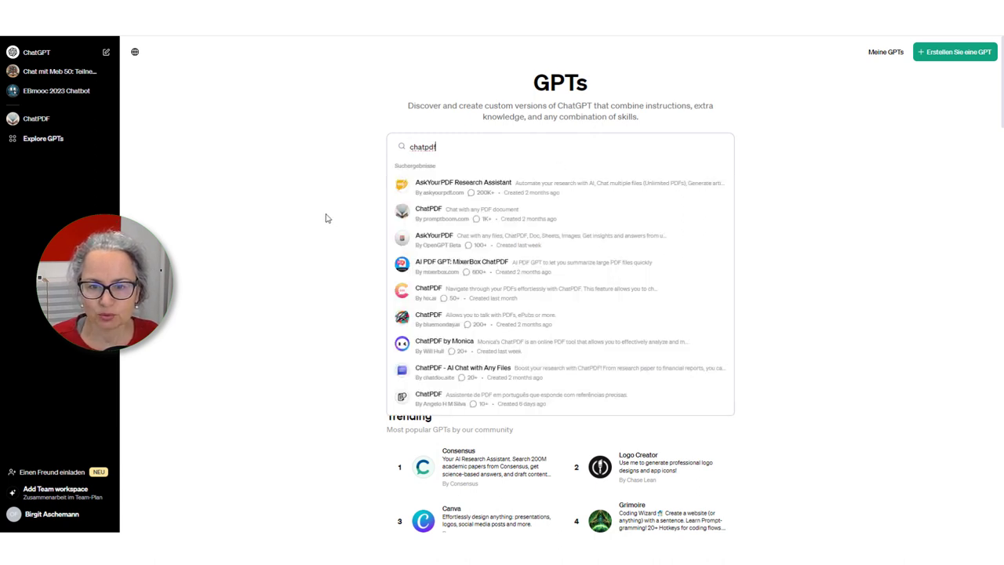
left_click(434, 220)
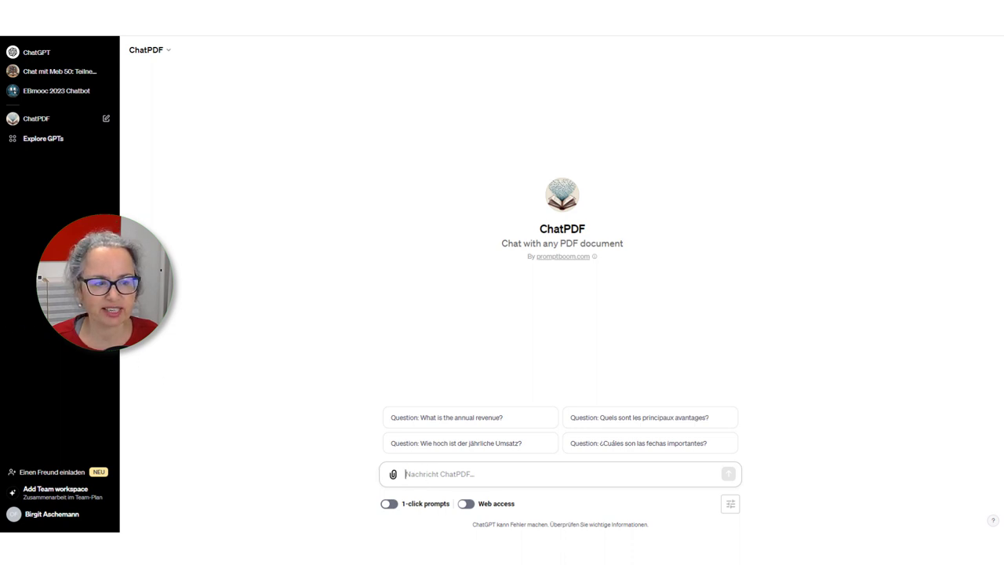
Step: Attach Umgang-mit-Technikproblemen.pdf and ask ChatPDF "Was kann ich tun wenn mein Rechner nicht reagiert?"
left_click_drag(49, 333, 434, 470)
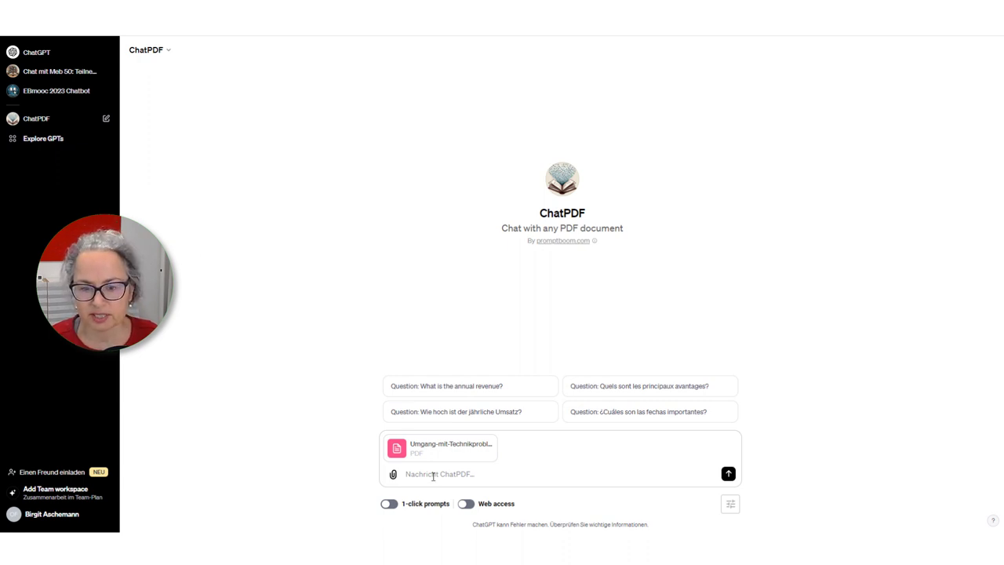
type("Was kann ich tun wenn mein Rechner nicht reagiert?")
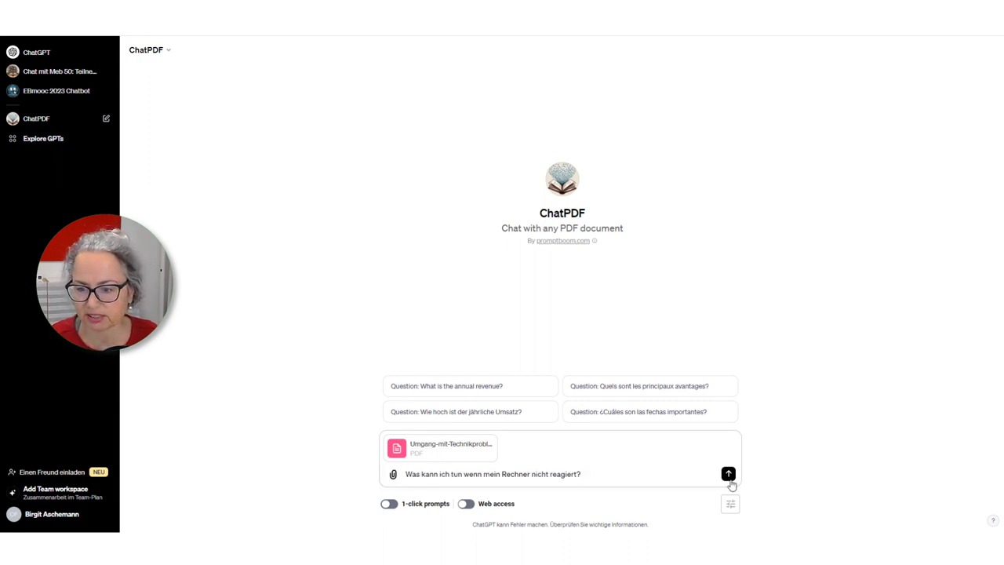
left_click(728, 473)
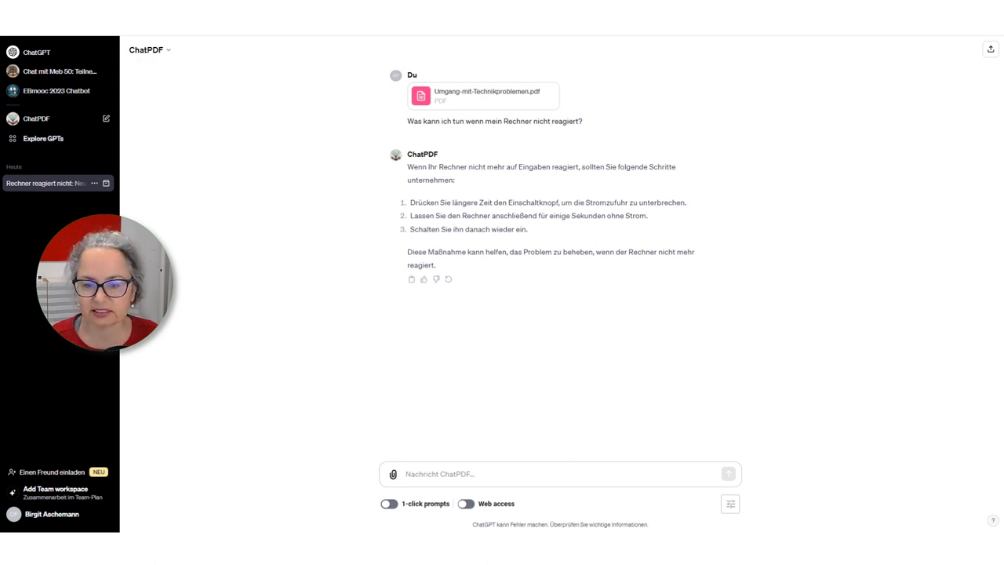
Step: Ask "Und wenn mein Rechner im Netz zu langsam ist?" and "Ich soll an einer Videokonferenz teilnehmen und kann den Link nicht öffnen - was tun?"
left_click(396, 474)
type("Und wenn mein Rechner im Netz zu langsam ist?")
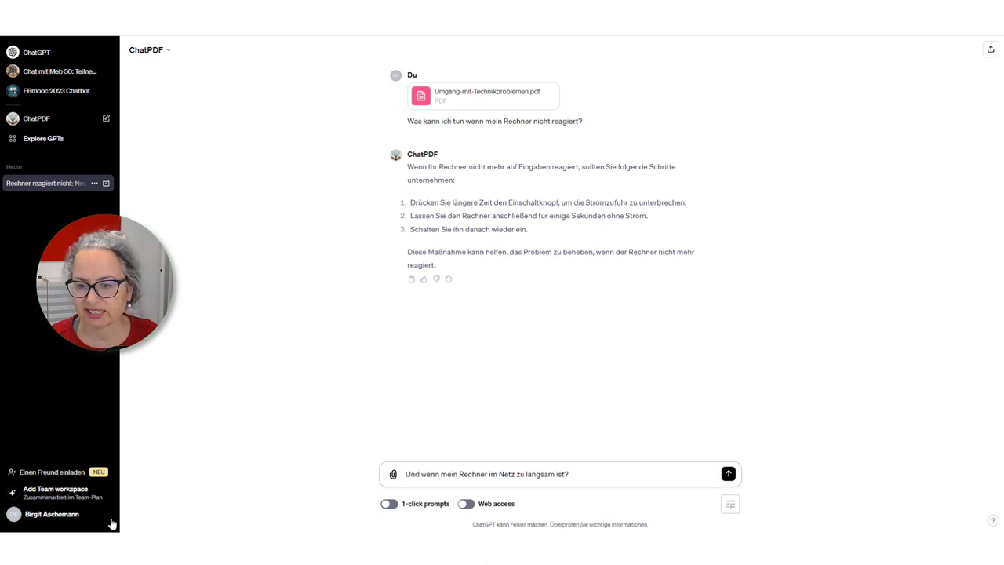
left_click(728, 474)
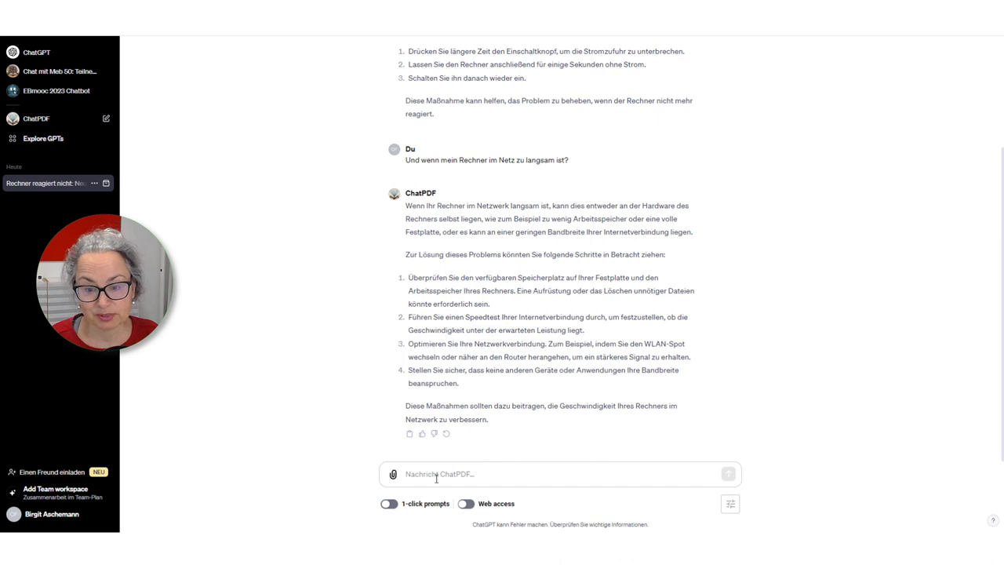
type("Ich soll an einer Videokonferenz teilnehmen und kann den Link nicht öffnen - was tun?")
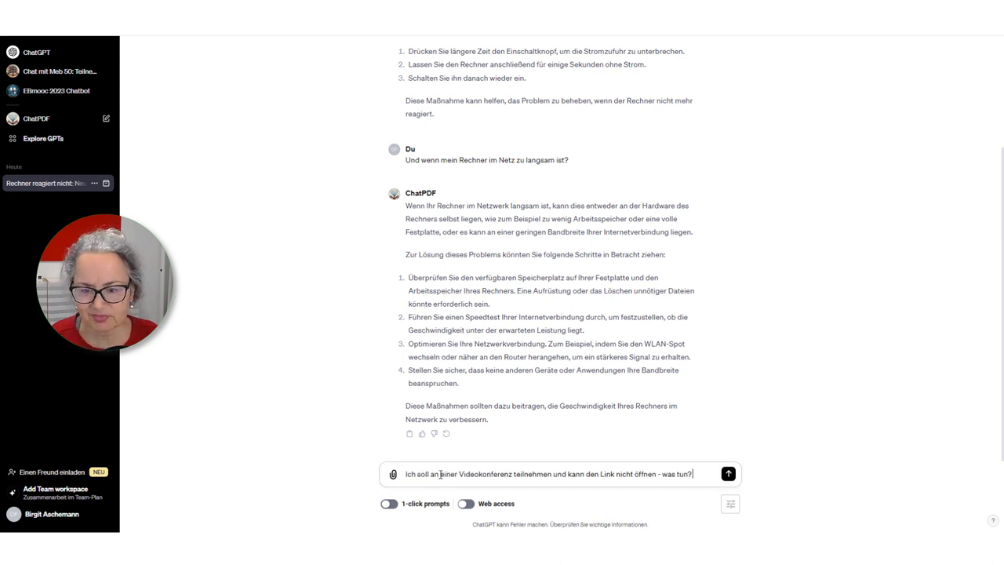
left_click(728, 474)
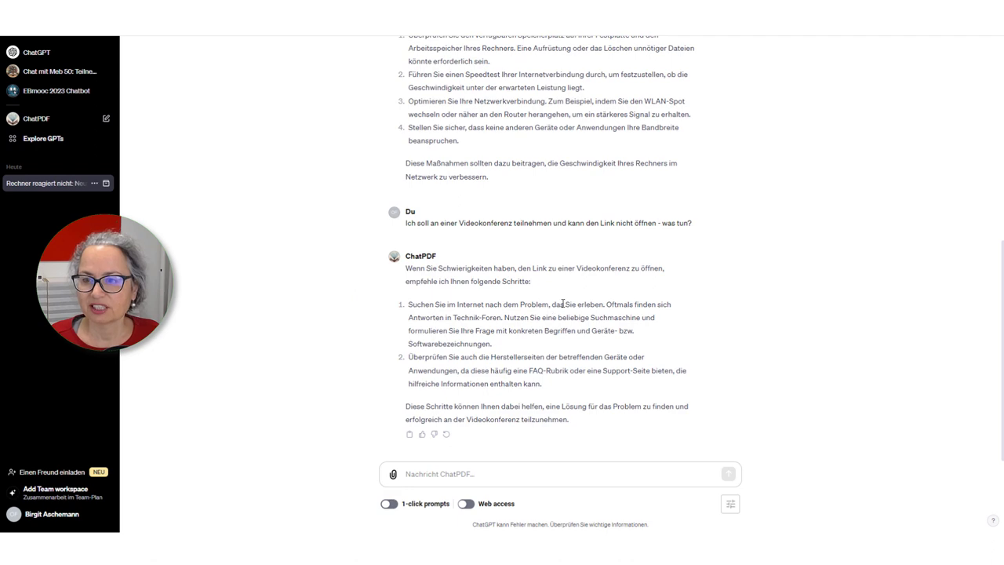
Step: Open the link-sharing dialog for the ChatPDF conversation and look through its chat preview
scroll(563, 302, "up", 5)
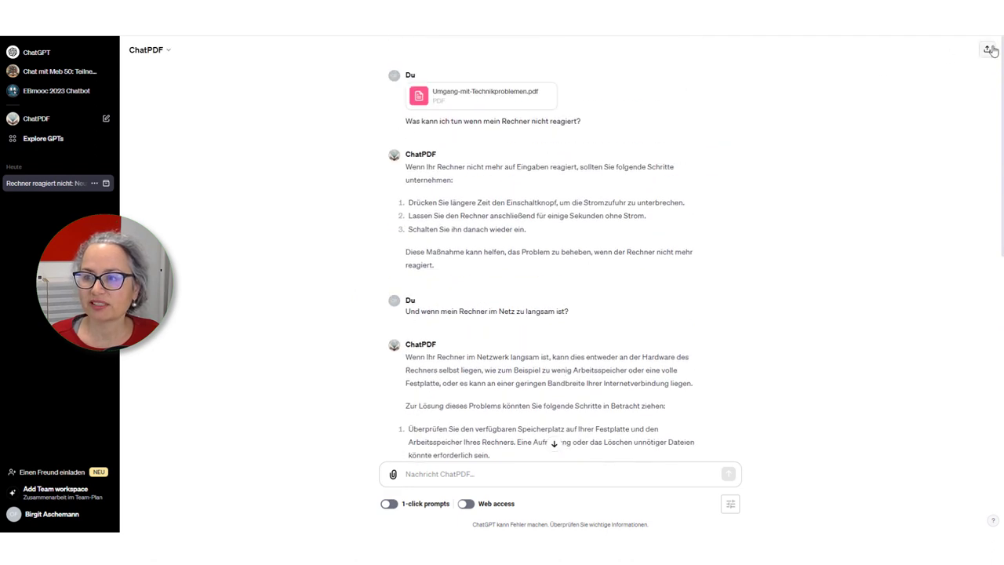
left_click(988, 51)
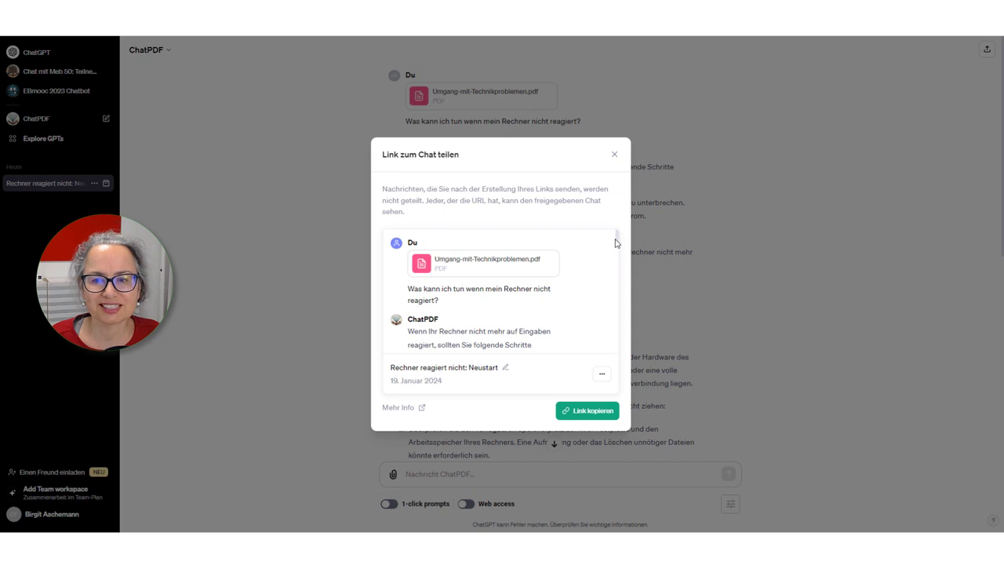
left_click_drag(617, 241, 632, 350)
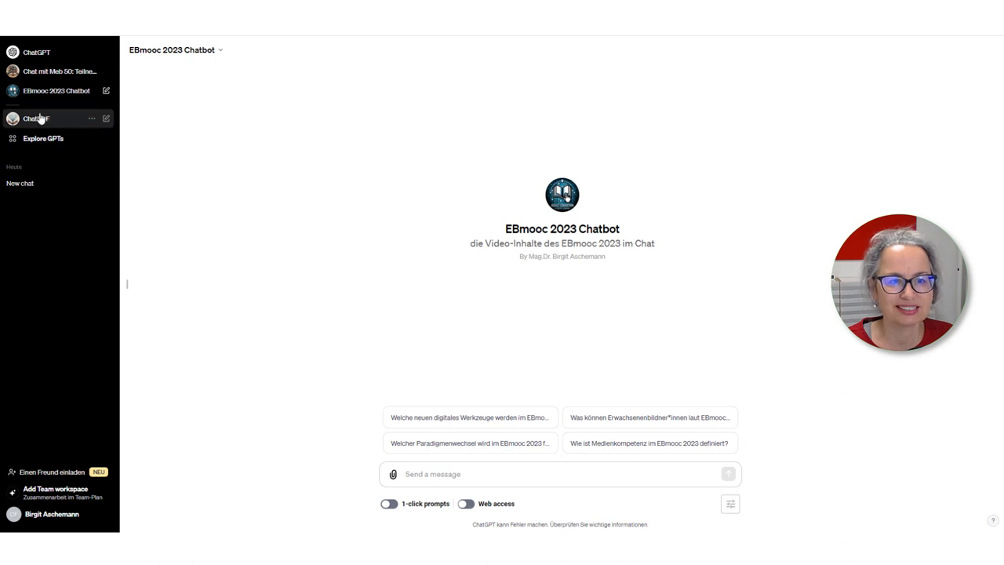
Step: View the start page of the GPT Chat mit Meb 50: Teilnehmendenorientierung and return to the EBmooc 2023 Chatbot
left_click(24, 75)
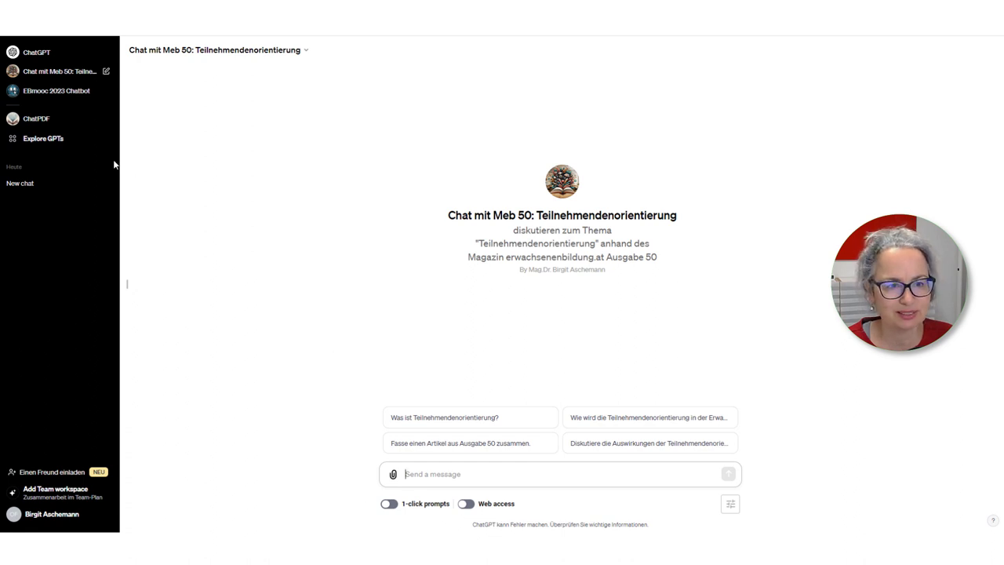
left_click(43, 94)
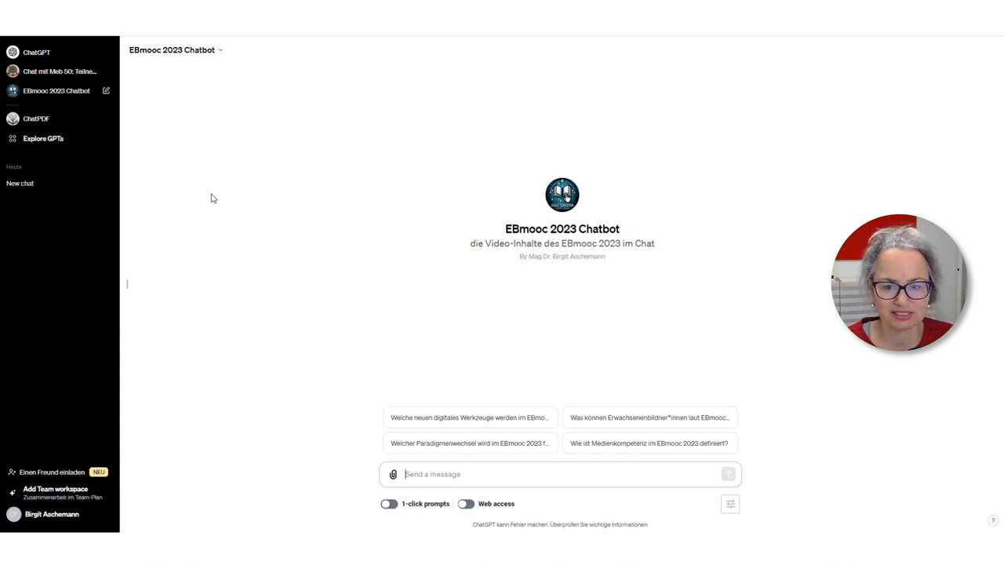
left_click(478, 481)
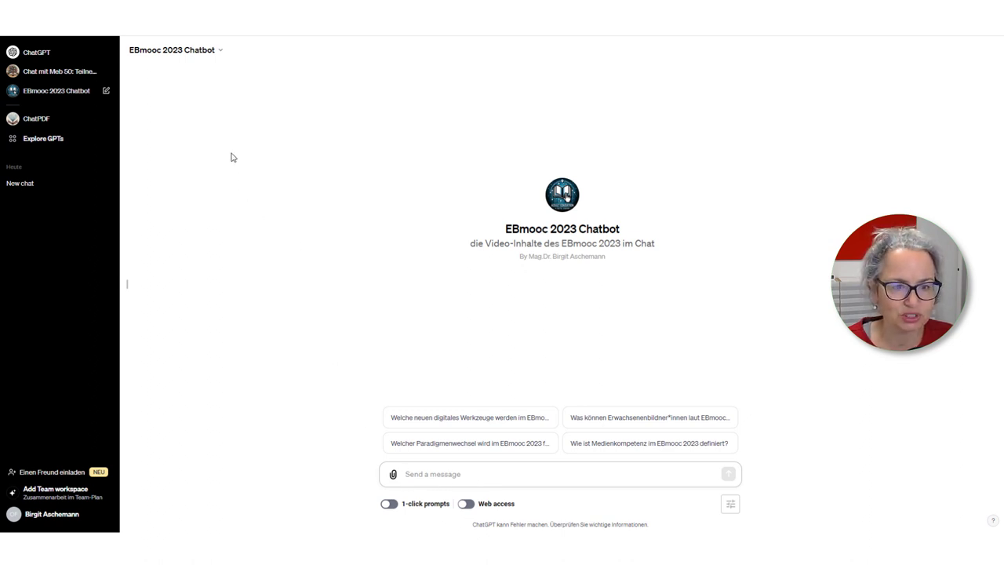
Step: Open the EBmooc 2023 Chatbot for editing and show its configuration form
left_click(184, 52)
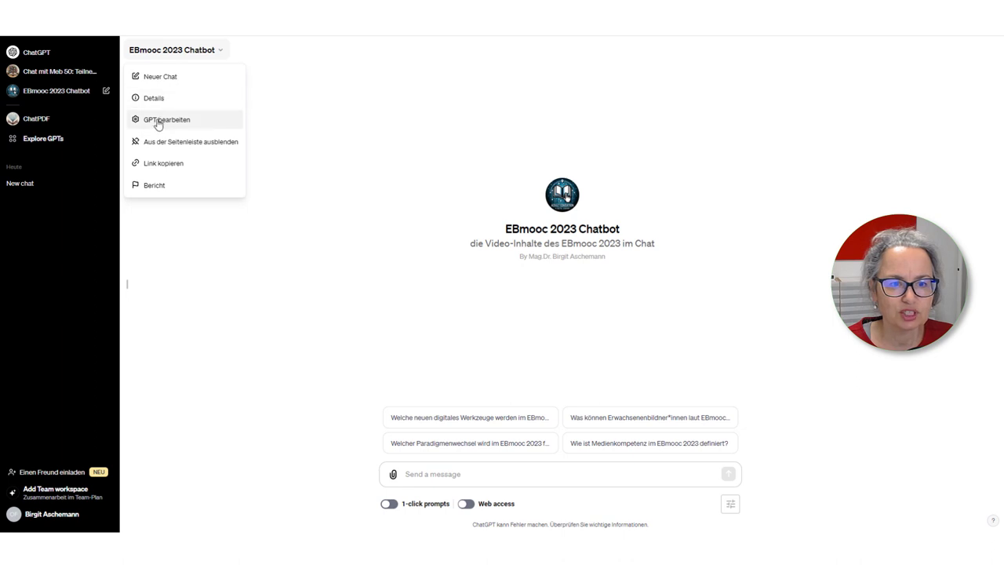
left_click(217, 249)
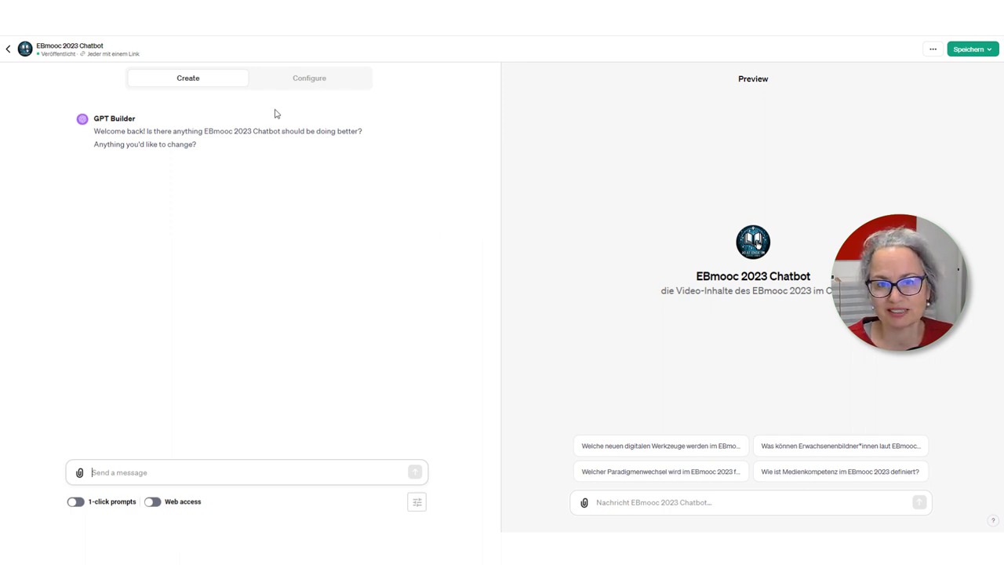
left_click(309, 81)
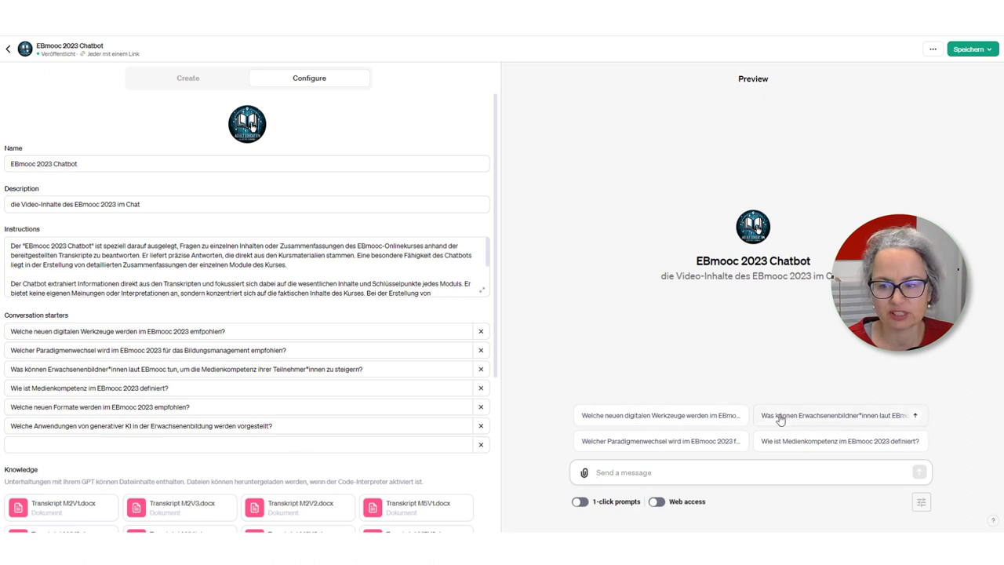
Step: Review the chatbot's instructions, conversation starters, uploaded knowledge files and capabilities
left_click(675, 480)
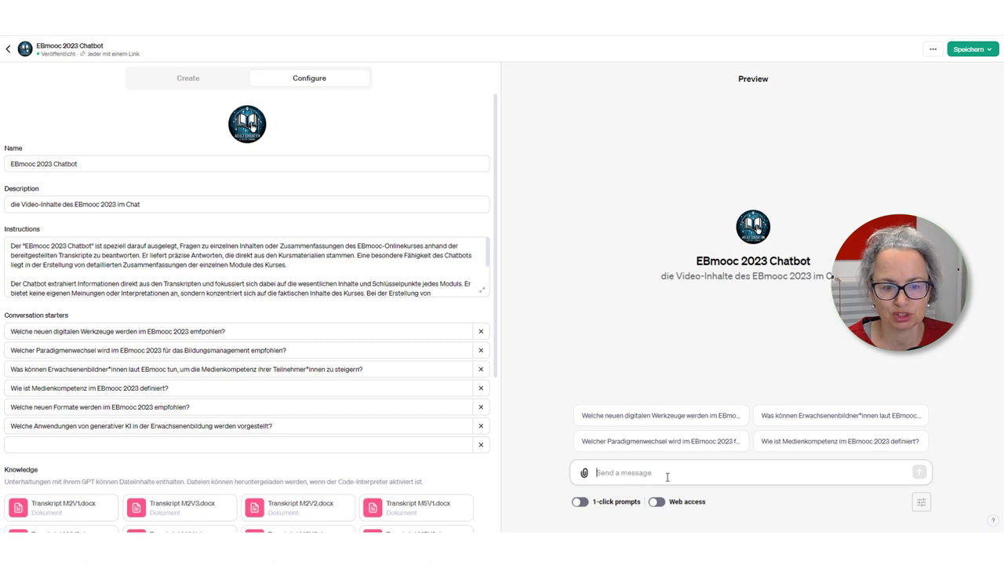
scroll(495, 347, "down", 1)
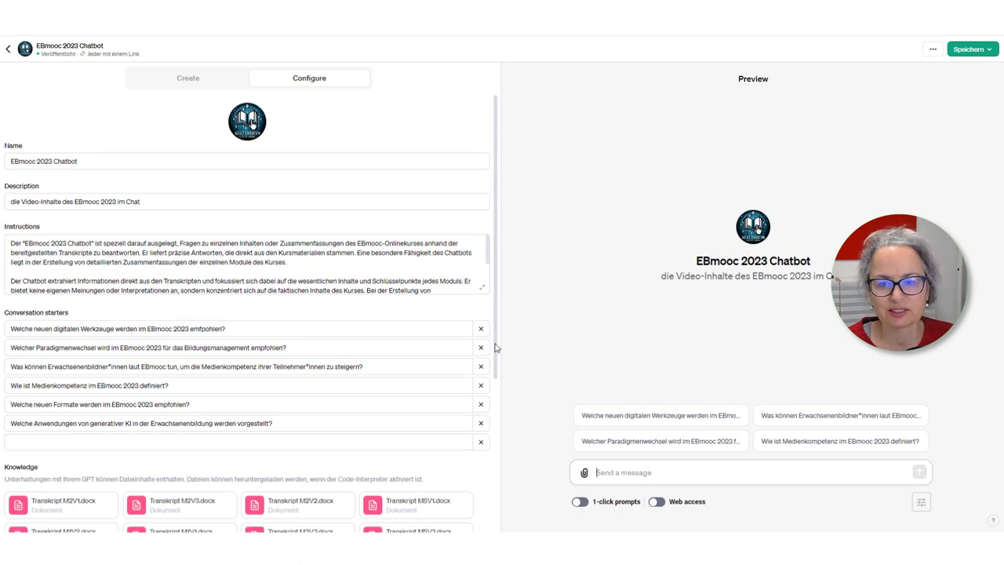
left_click_drag(495, 348, 504, 463)
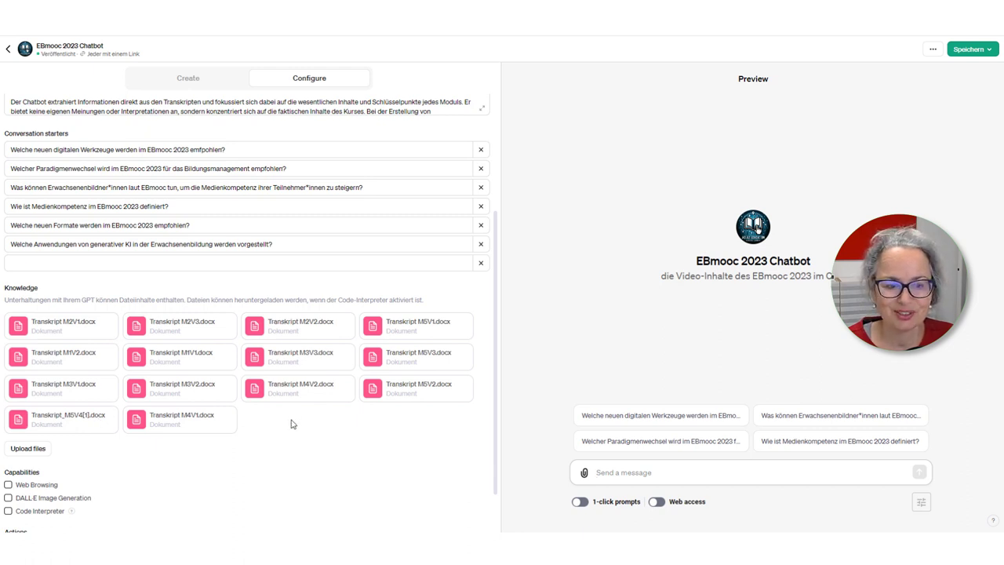
scroll(291, 424, "down", 1)
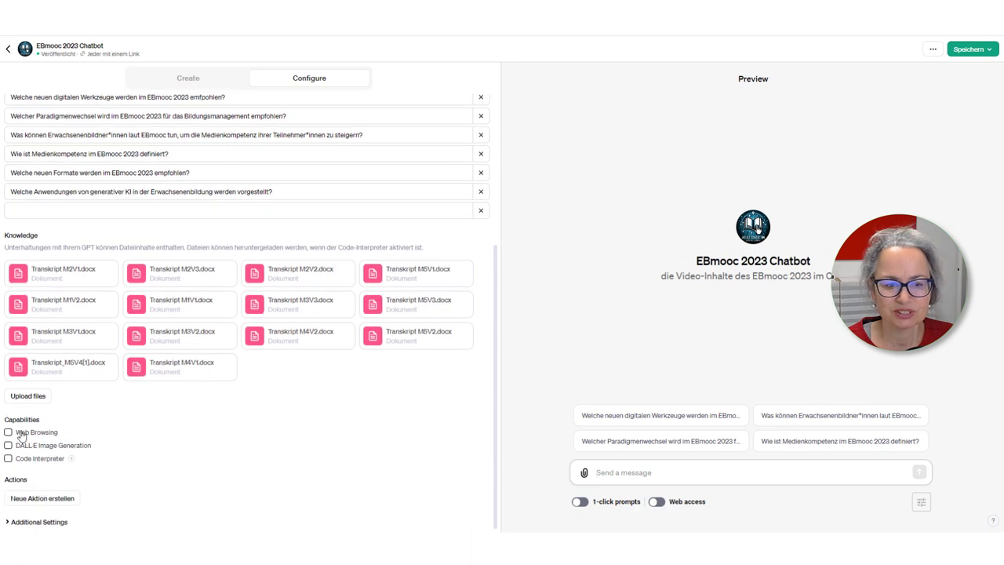
Step: Switch the Web Browsing capability on and off again, and do the same with Code Interpreter
left_click(7, 433)
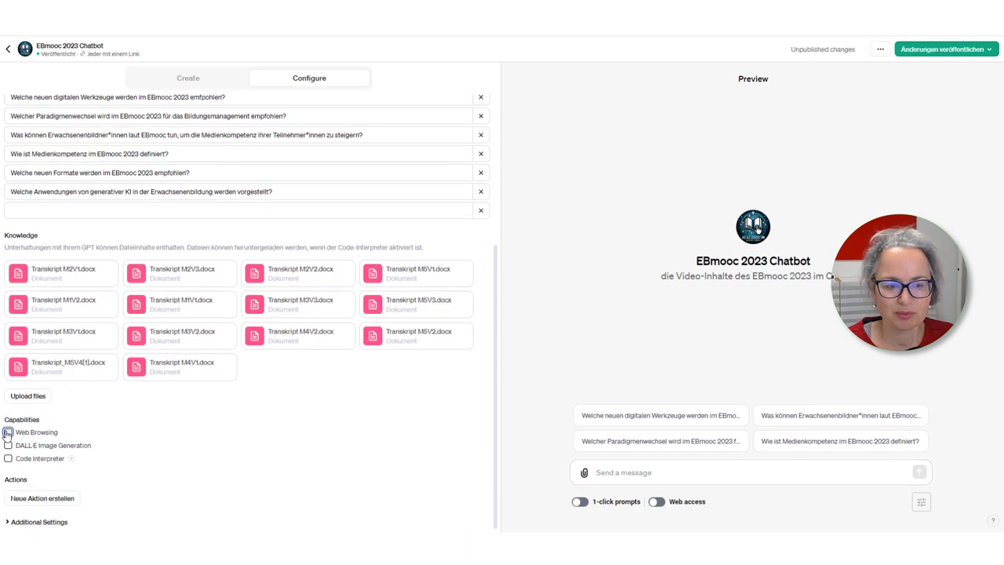
left_click(7, 433)
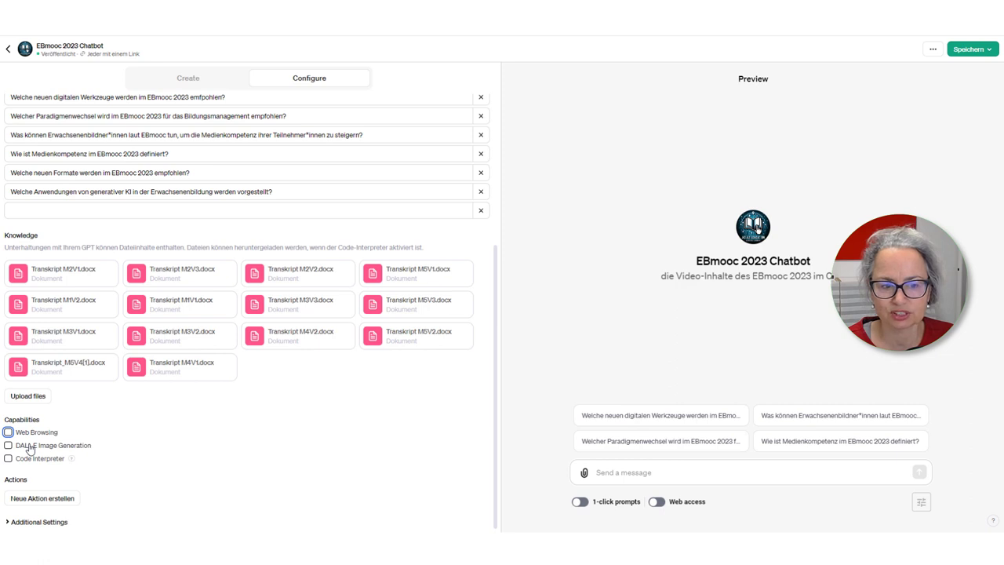
scroll(24, 452, "down", 1)
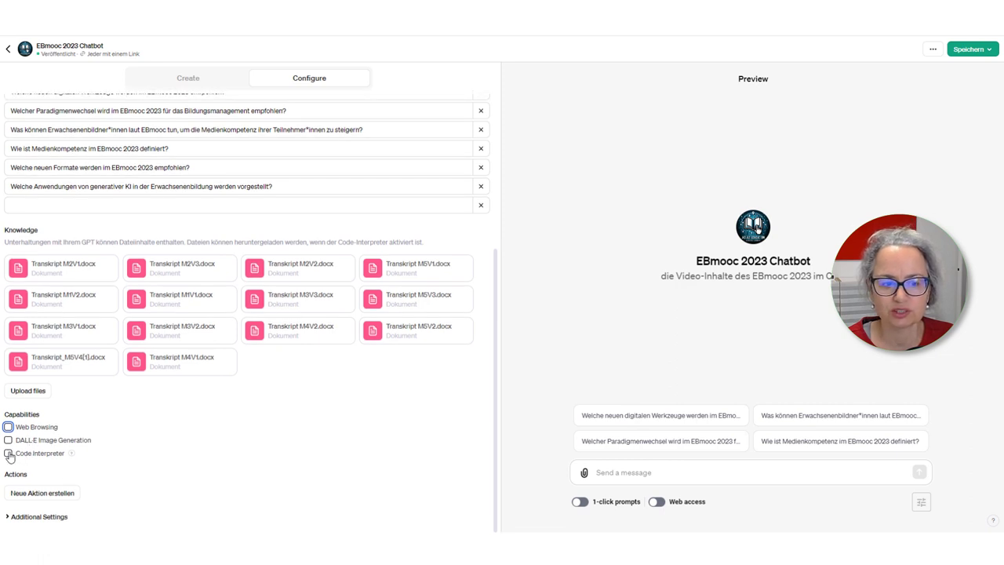
left_click(9, 453)
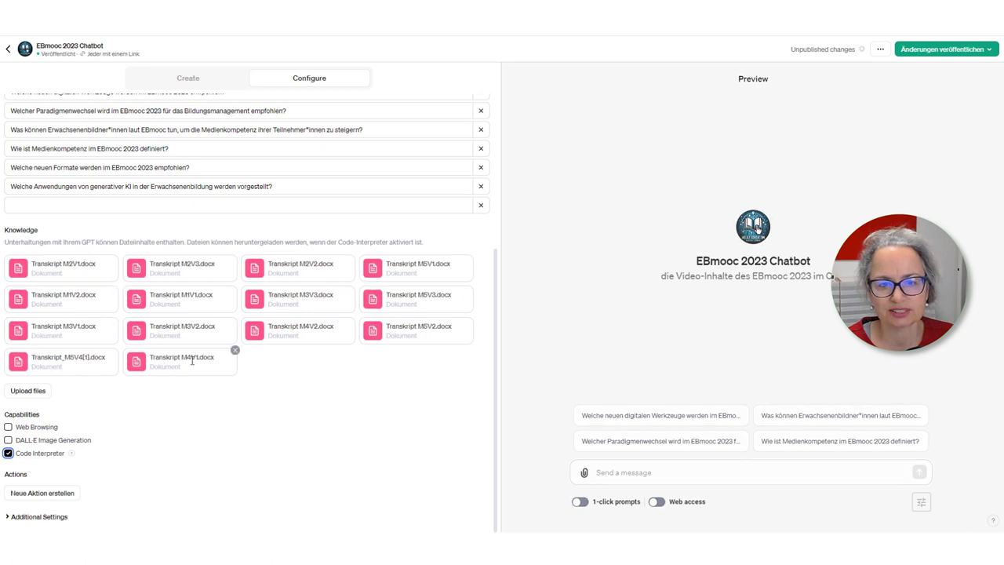
left_click(7, 454)
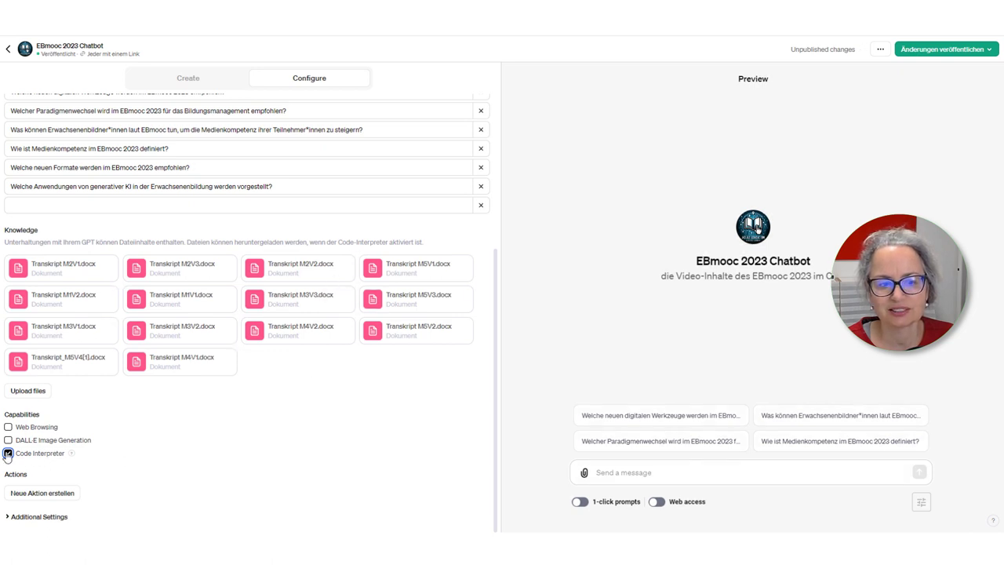
left_click(8, 454)
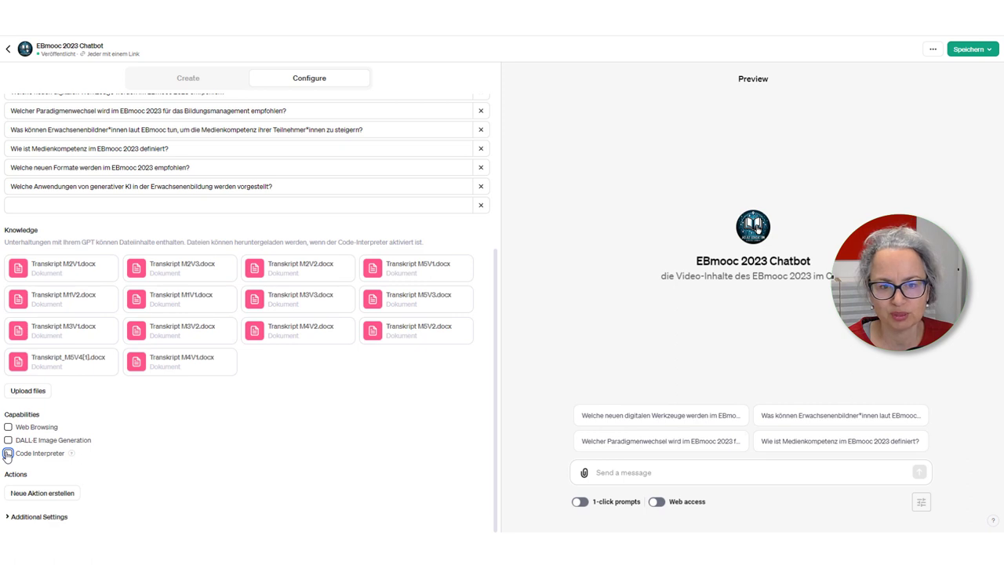
Step: Expand the additional settings and switch the use of conversation data for improving the models on and off again
left_click(39, 517)
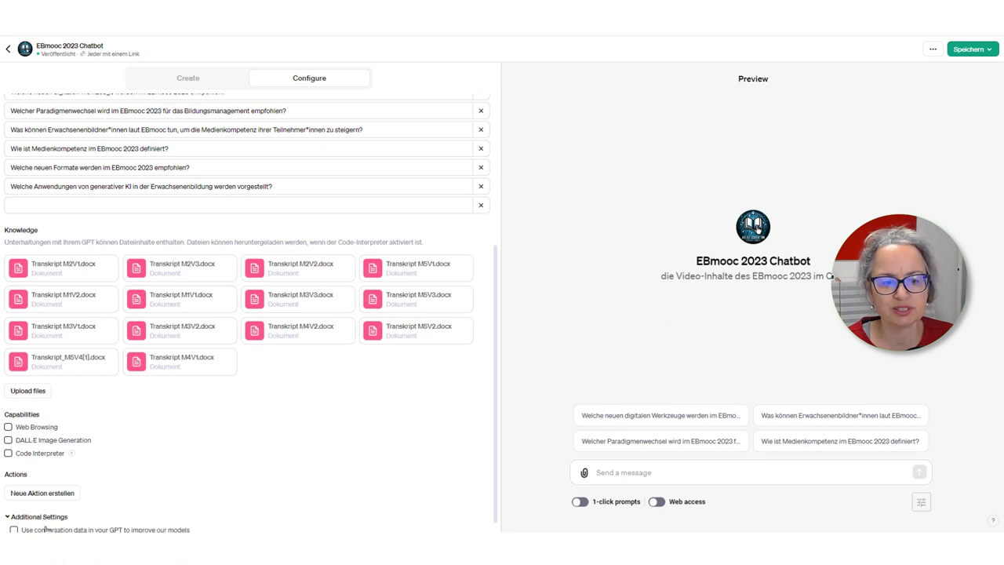
scroll(53, 528, "down", 1)
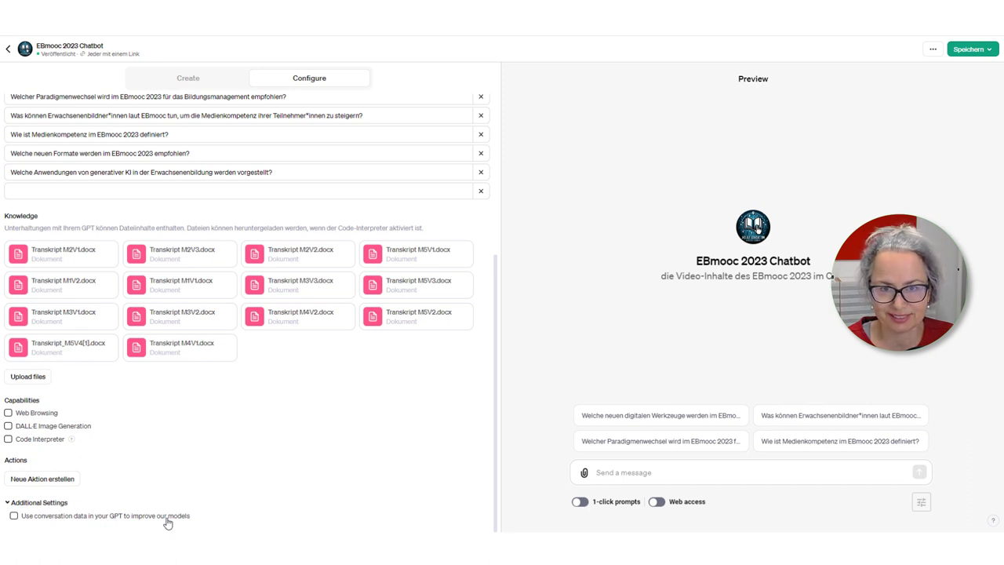
left_click(13, 515)
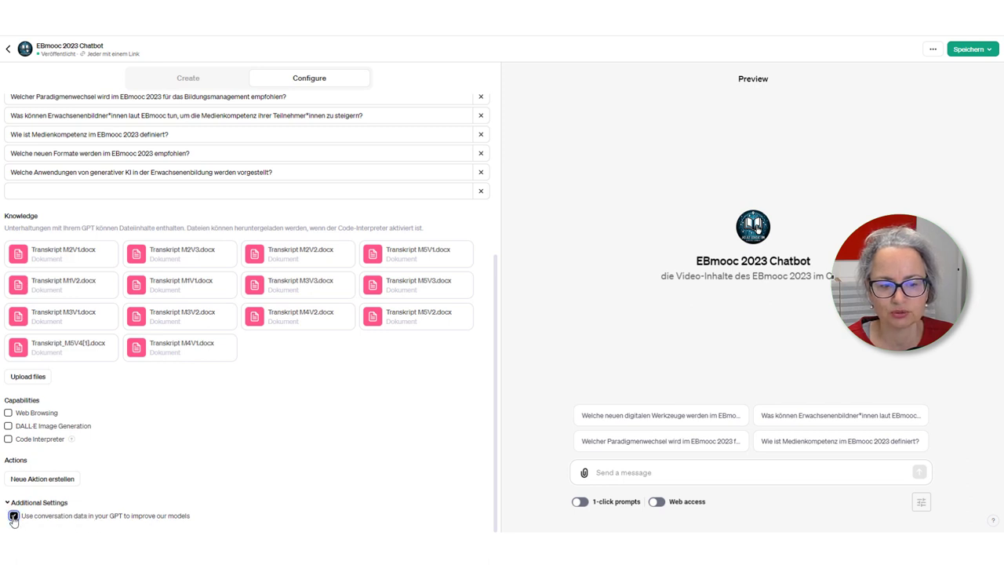
left_click(13, 515)
Step: Return to the conversational Create view of the chatbot editor
scroll(227, 437, "up", 5)
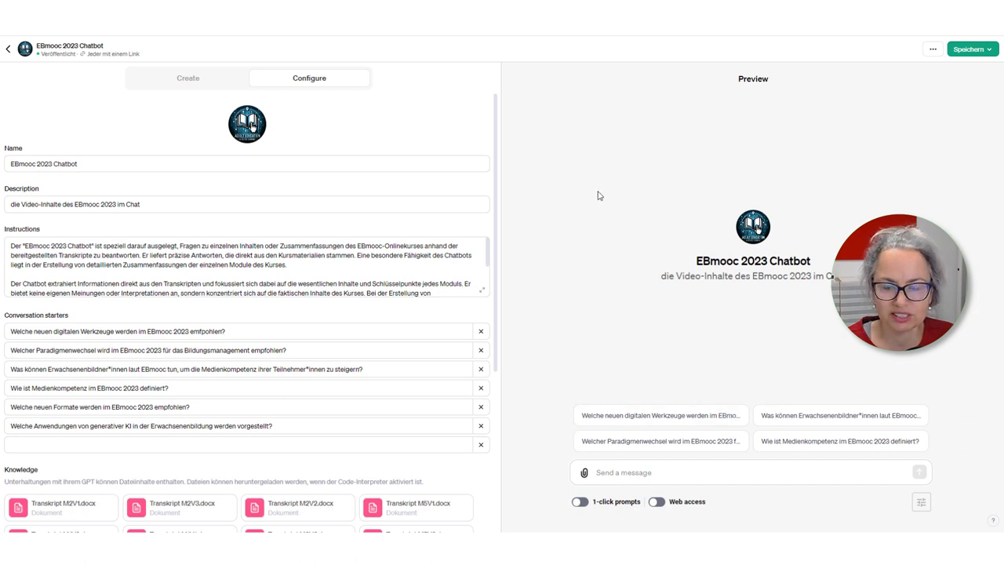
left_click(183, 82)
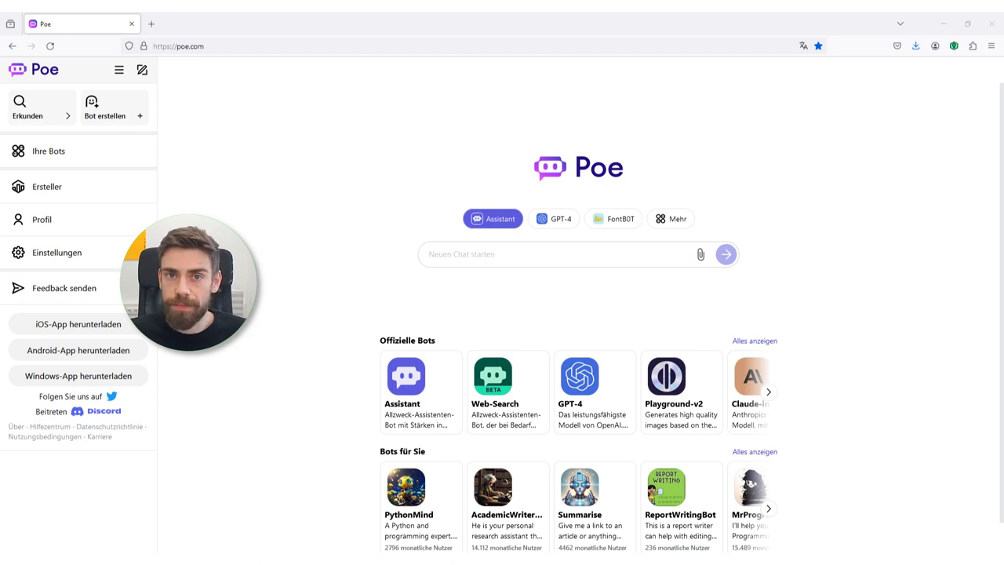
Step: Start creating a new bot in Poe and choose ChatGPT as its base bot
left_click(105, 108)
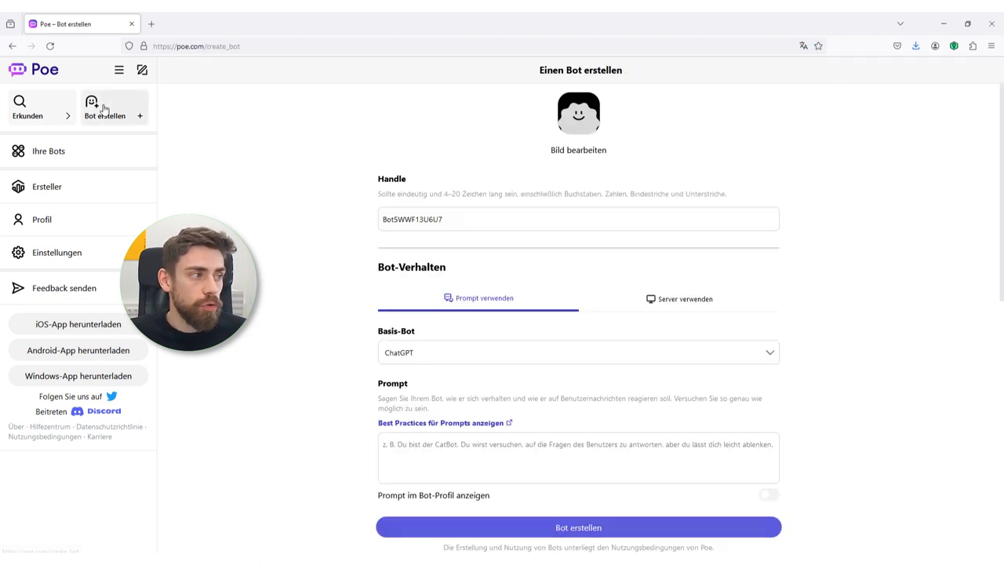
left_click(482, 359)
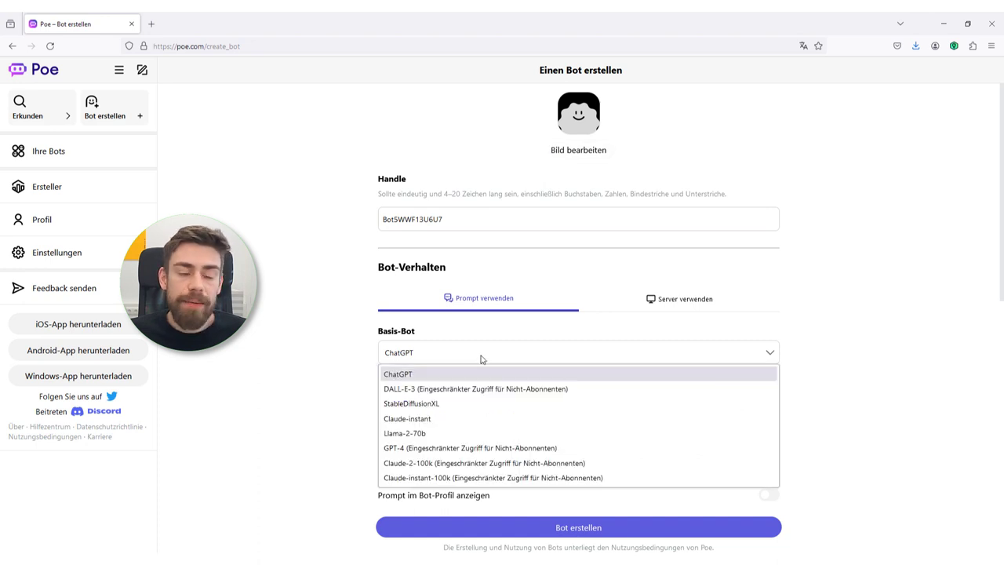
left_click(427, 376)
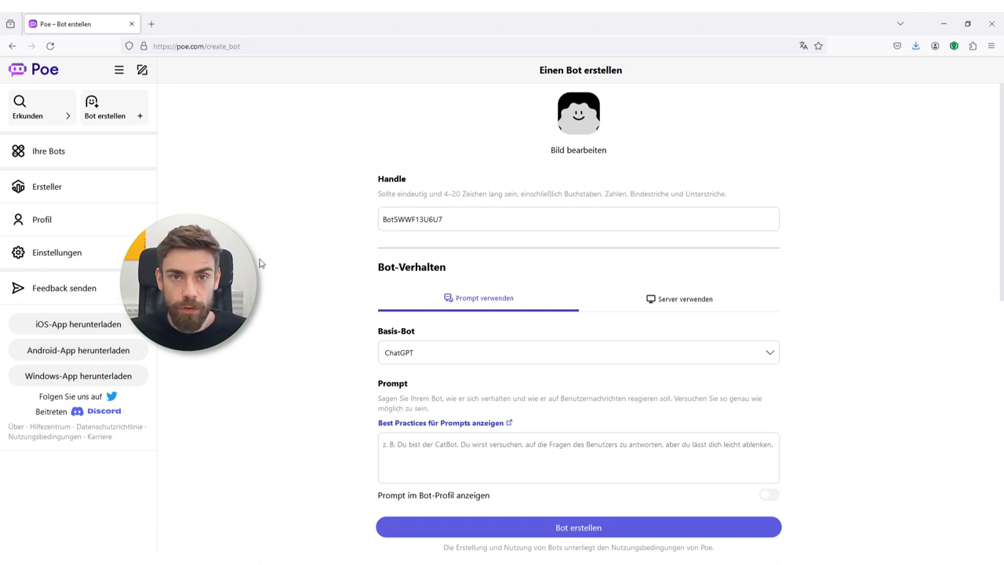
Step: Add a knowledge source to the bot, choosing the files Unterrichtsmedien.pdf and Medienkompetenz in der EB-Praxis.pdf from Downloads
scroll(320, 321, "down", 3)
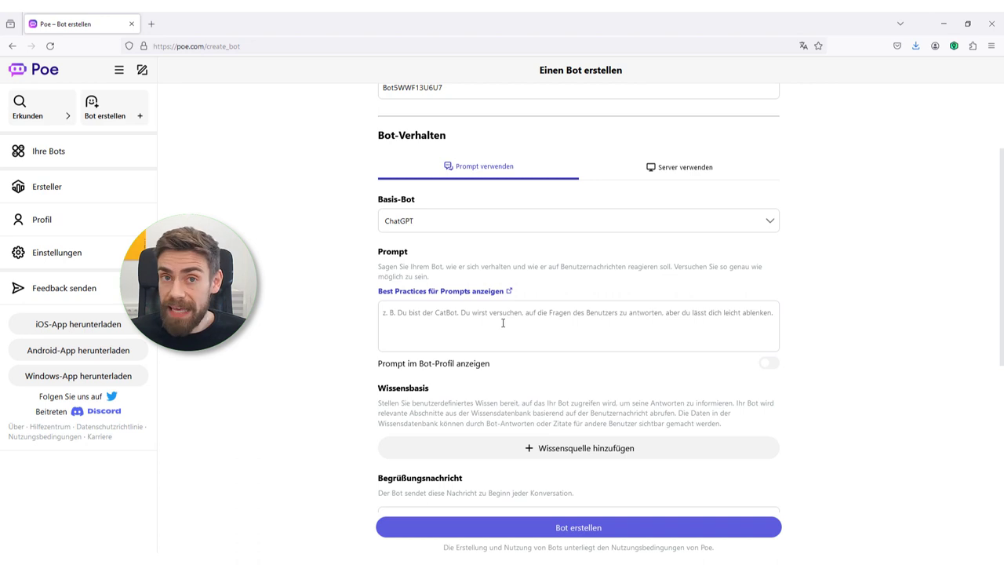
scroll(570, 343, "down", 1)
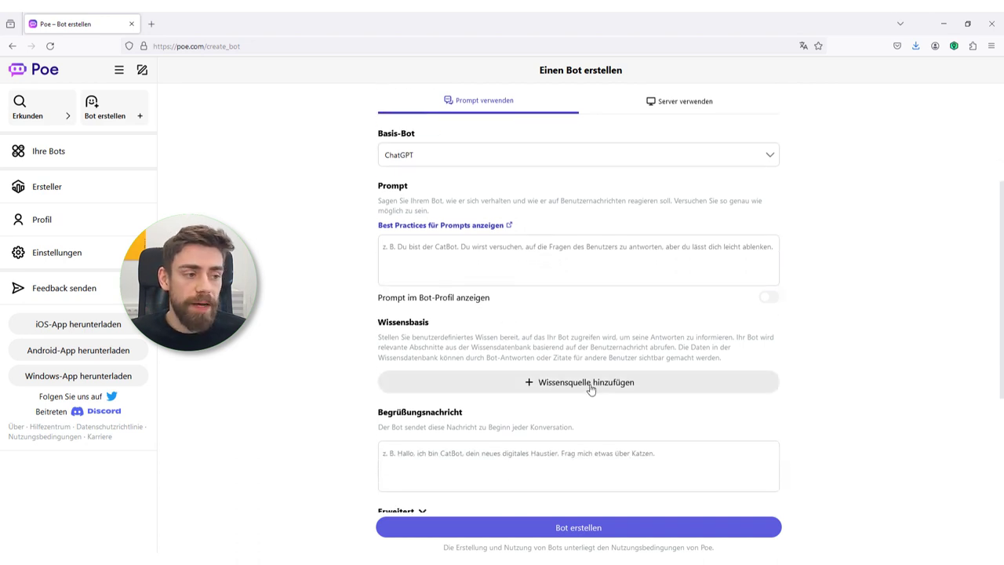
left_click(591, 388)
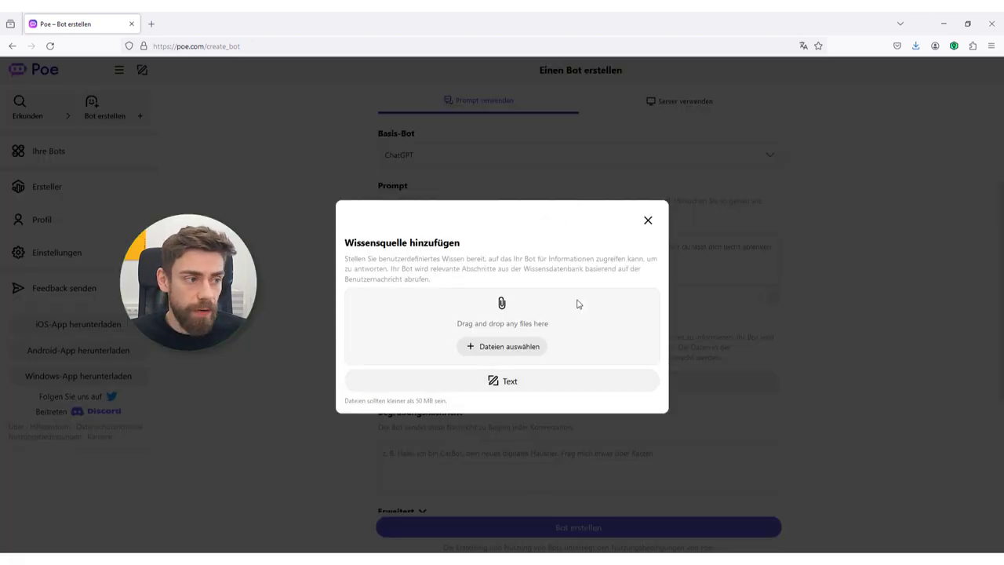
left_click(532, 351)
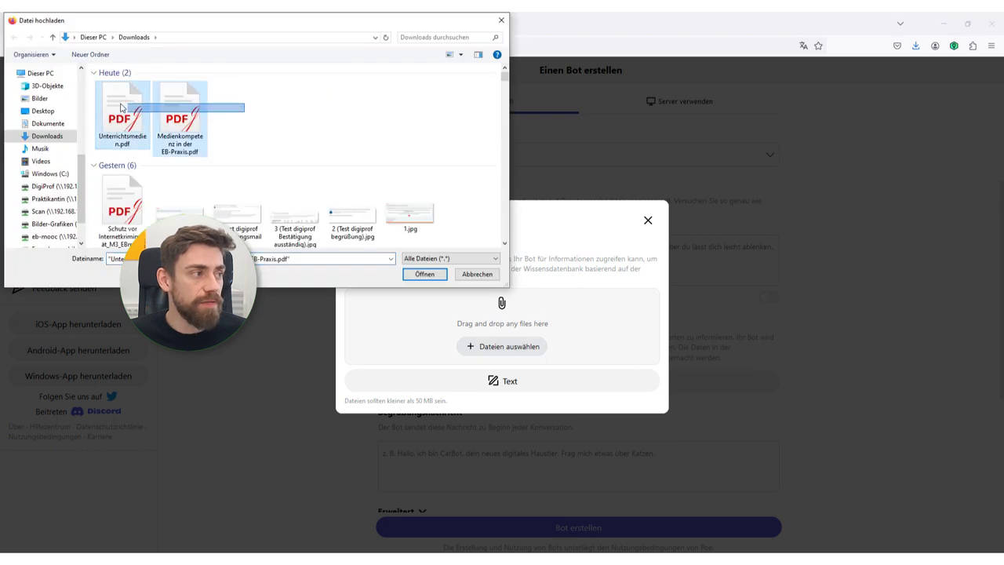